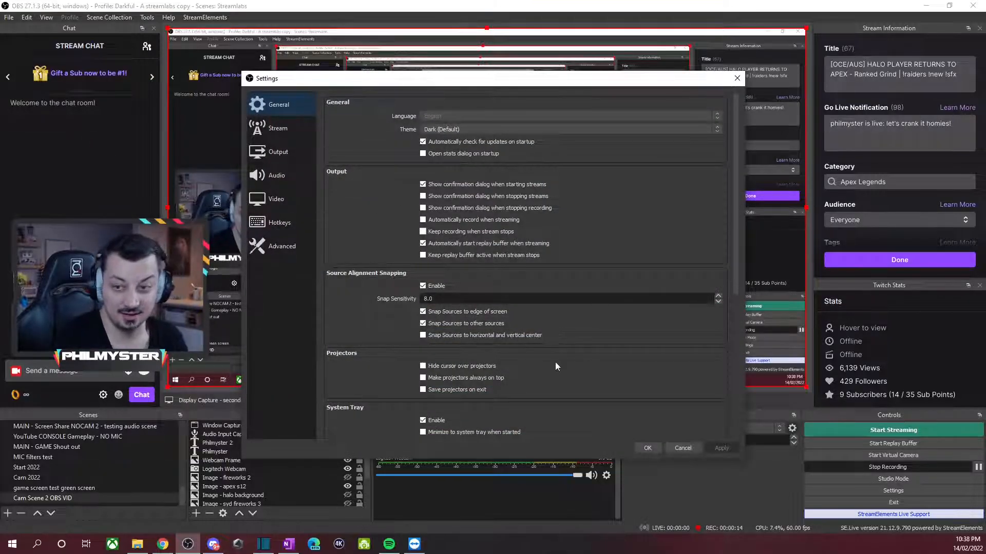
Step: Examine the General, Stream and streaming Output settings, including the Psycho Visual Tuning option
scroll(510, 375, down, 5)
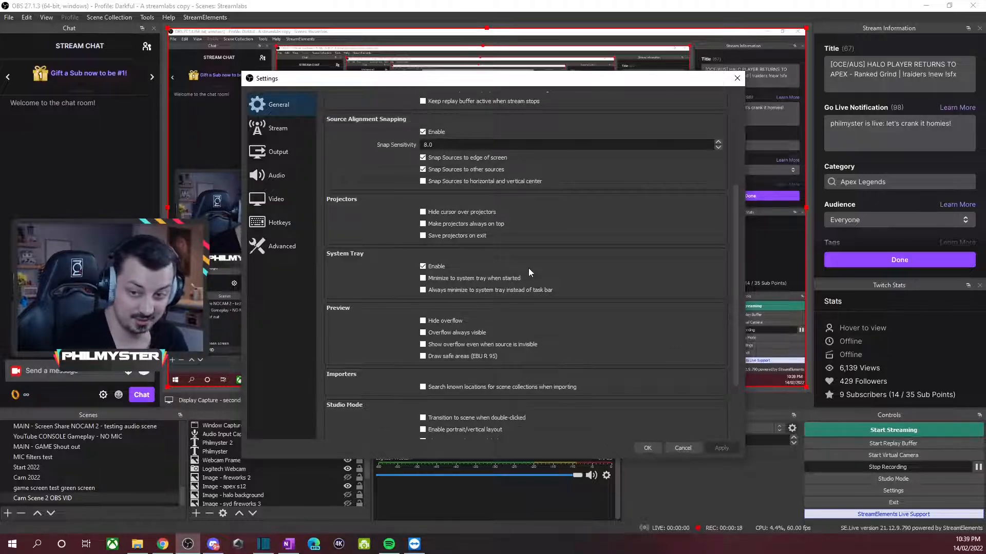
scroll(526, 303, down, 3)
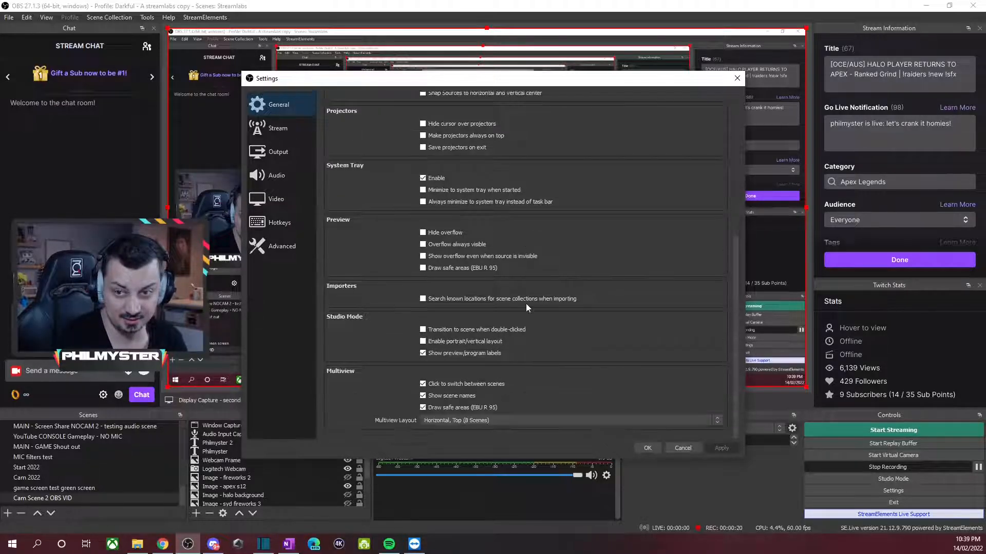
scroll(526, 303, up, 8)
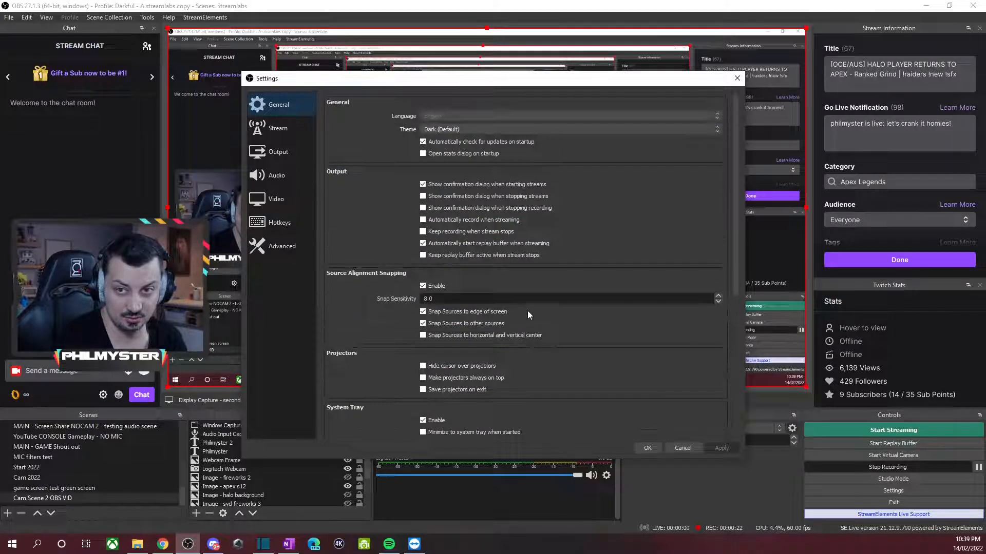
click(285, 135)
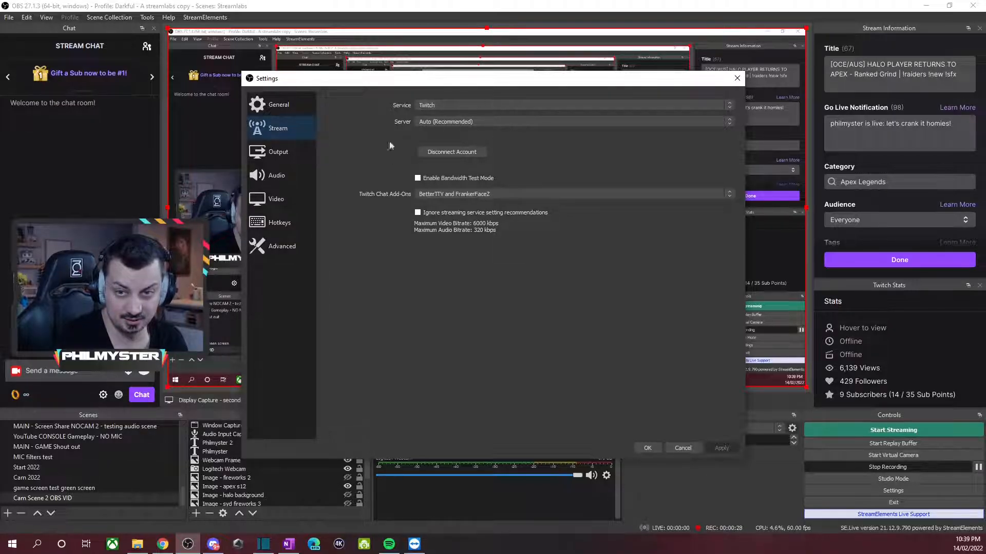
click(288, 152)
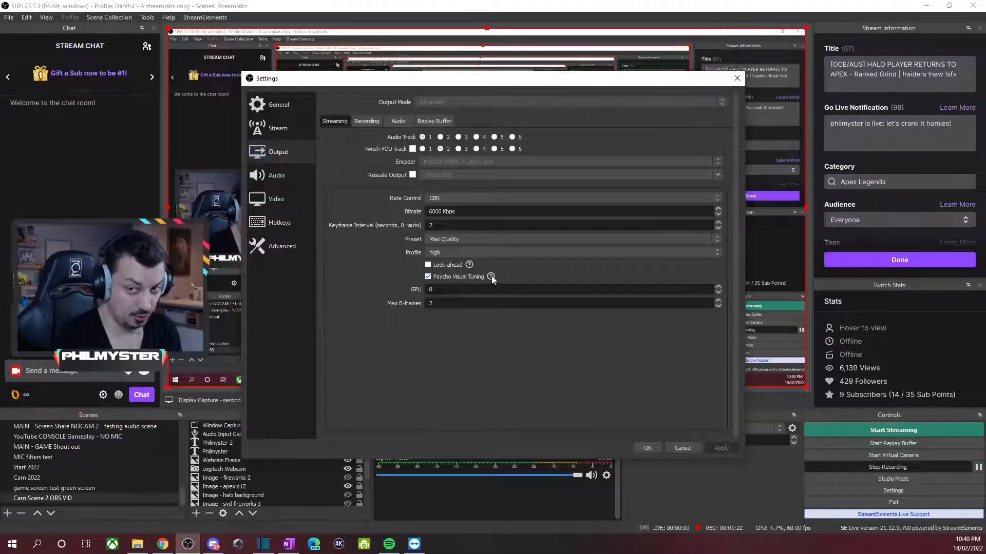
mouse_move(492, 278)
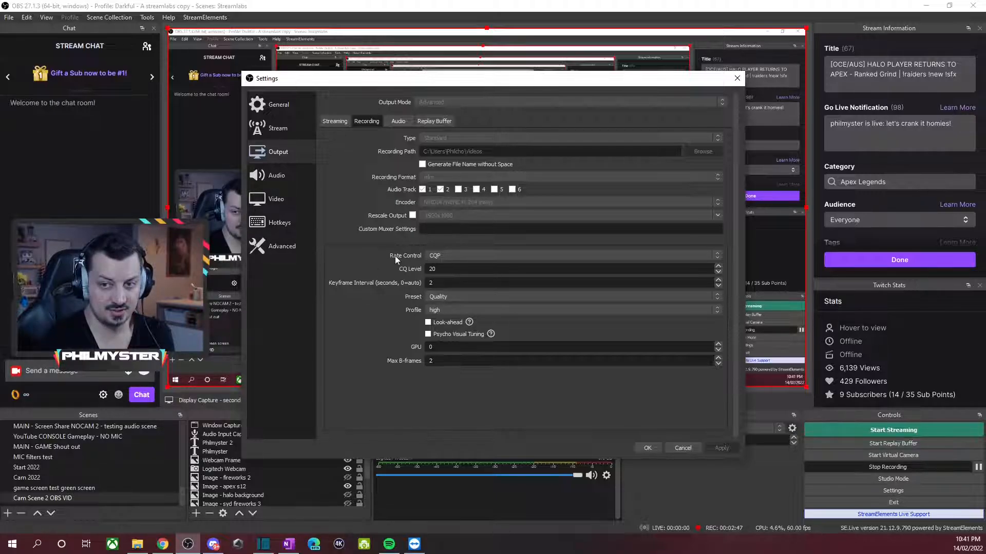
Step: Examine the available rate control and preset options for the recording output
click(448, 258)
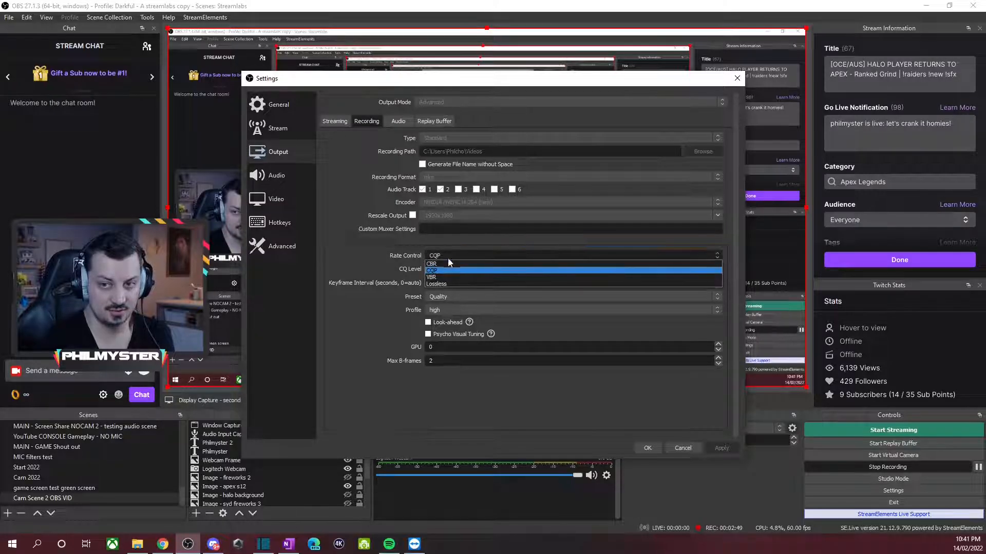
click(367, 274)
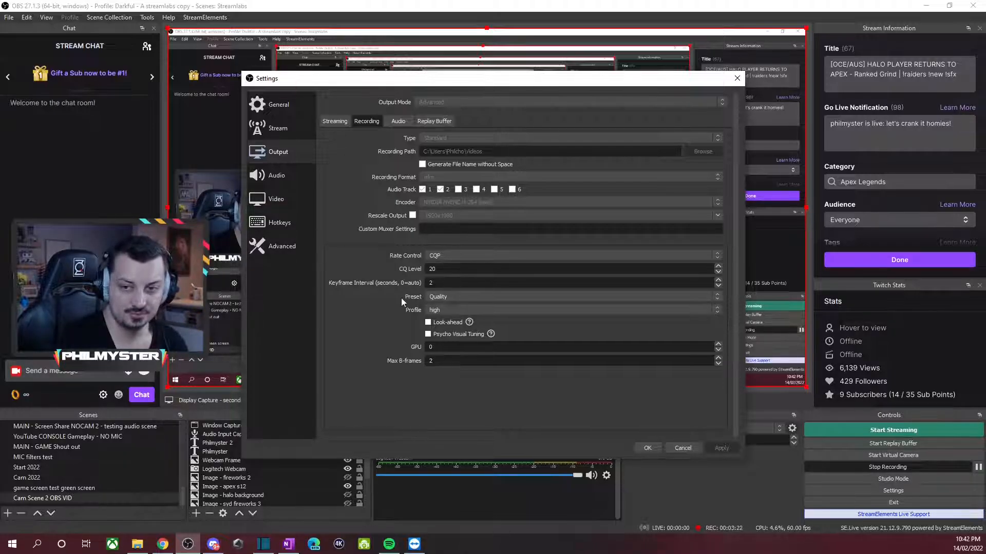
click(451, 297)
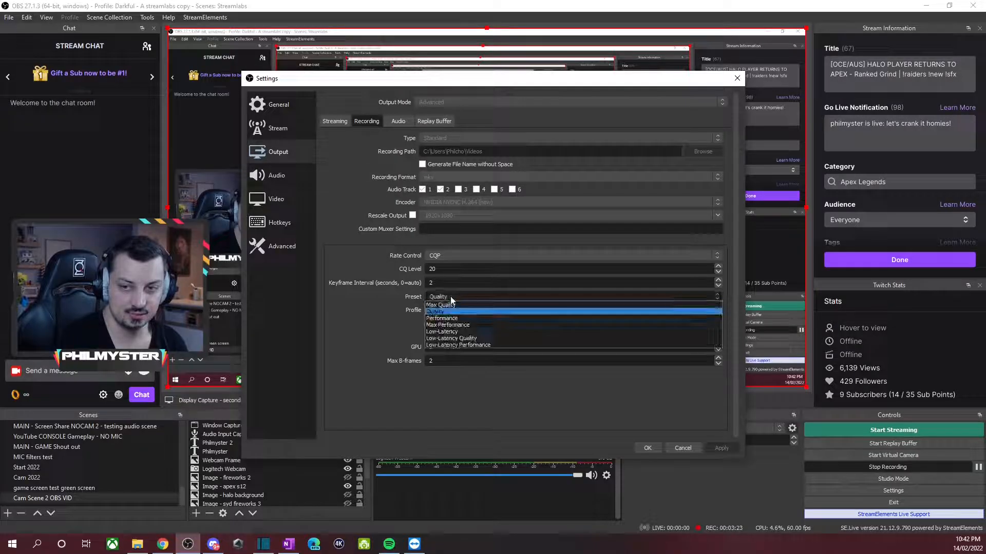
click(353, 303)
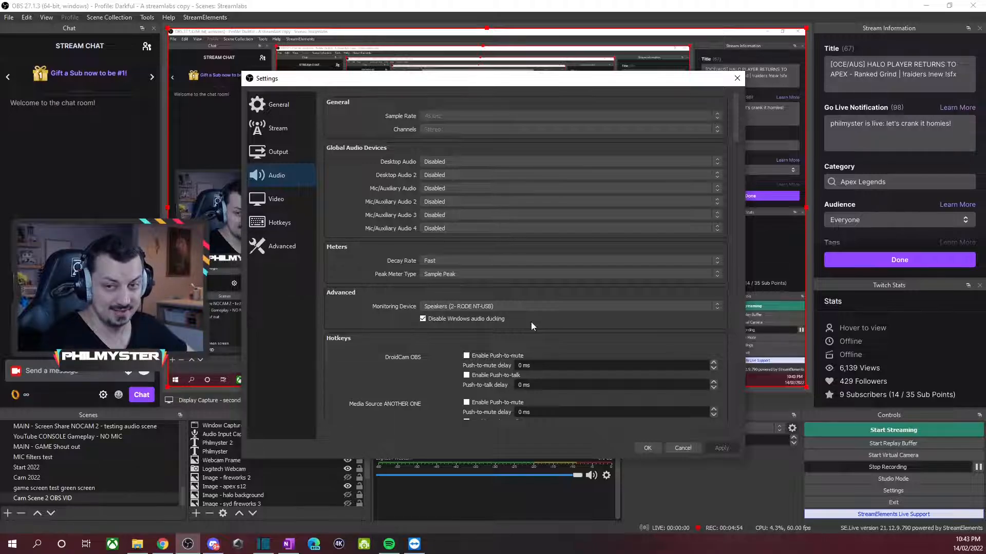
Step: Examine the audio monitoring device options and the per-source push-to-talk settings, and open the Video settings
click(431, 307)
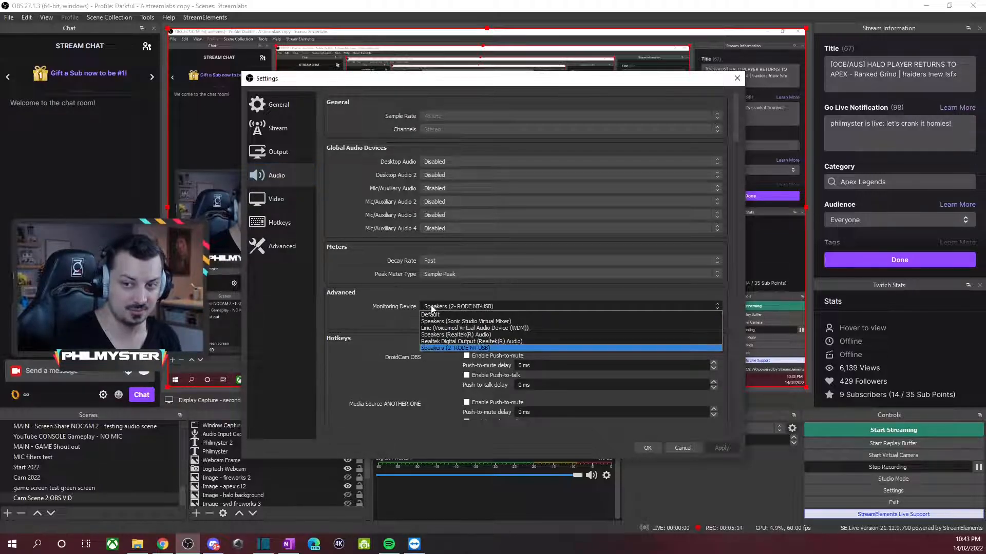
click(368, 315)
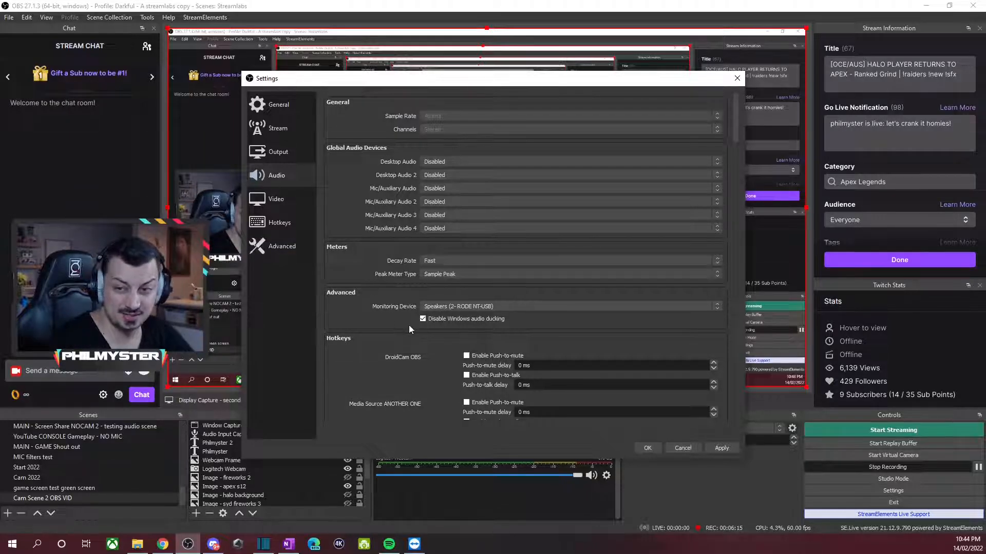
scroll(416, 306, down, 15)
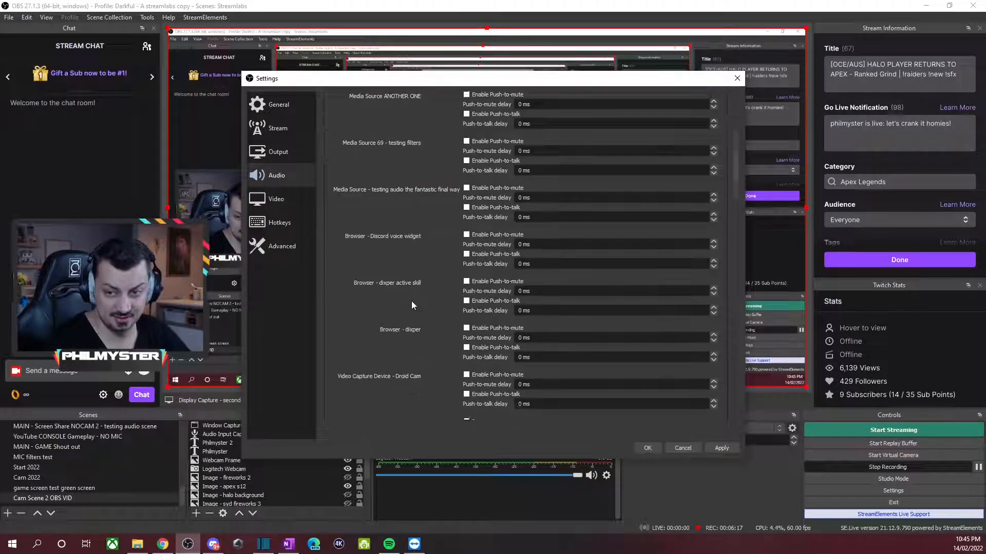
click(280, 201)
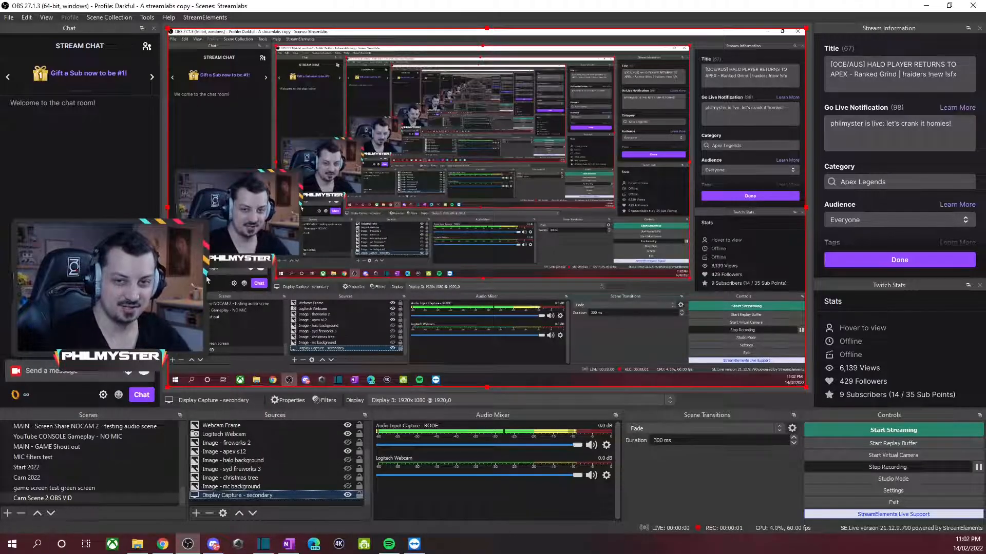
Step: Adjust the lower edge of the webcam frame in the preview so the frame becomes slightly taller
click(288, 254)
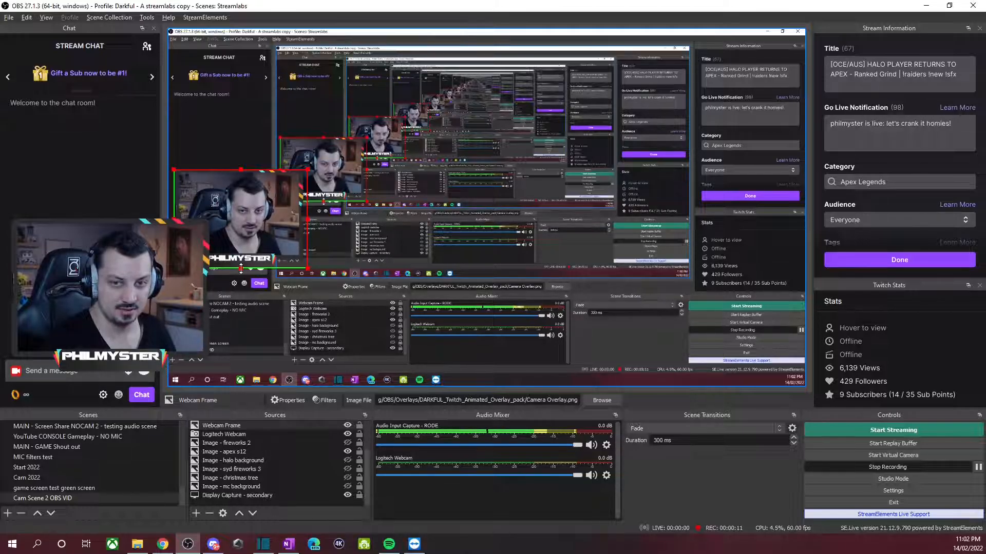
mouse_move(245, 290)
mouse_down()
mouse_move(247, 246)
mouse_move(246, 276)
mouse_up()
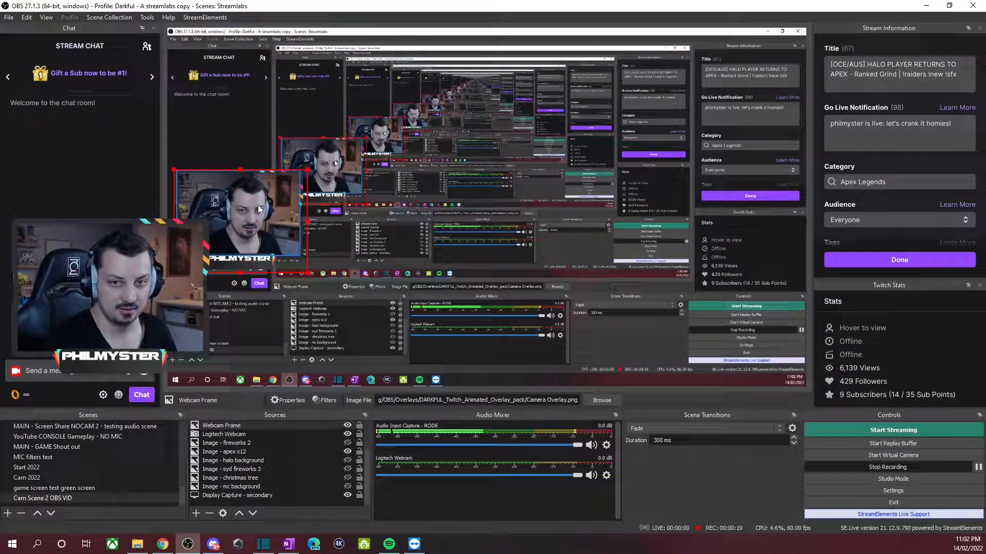
click(258, 204)
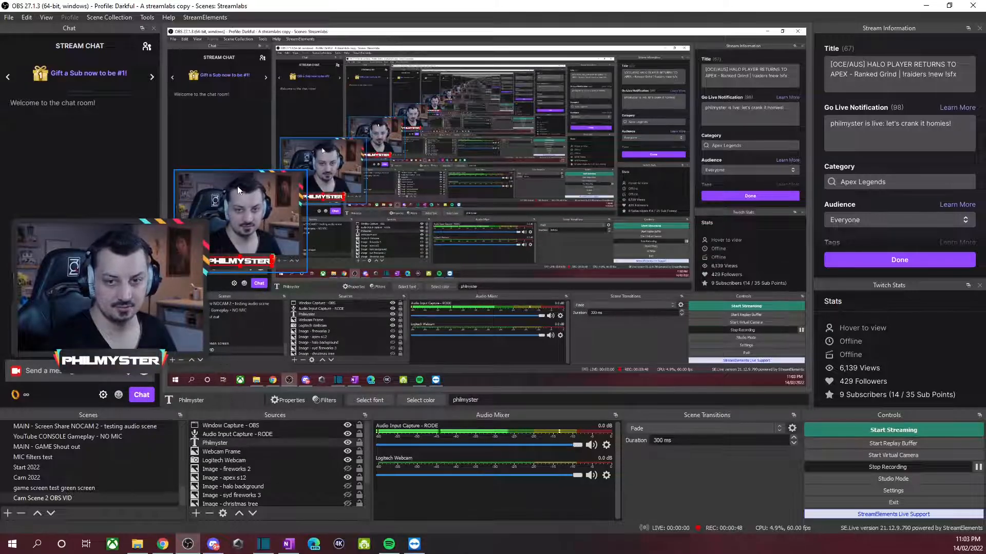
click(293, 362)
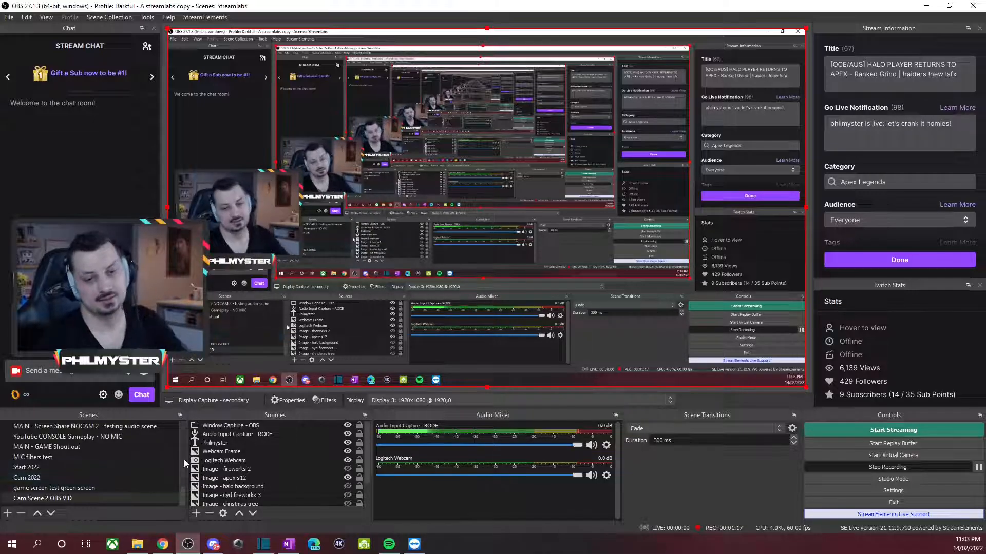
Step: Switch to the MAIN - GAME scene to view it
scroll(100, 463, up, 5)
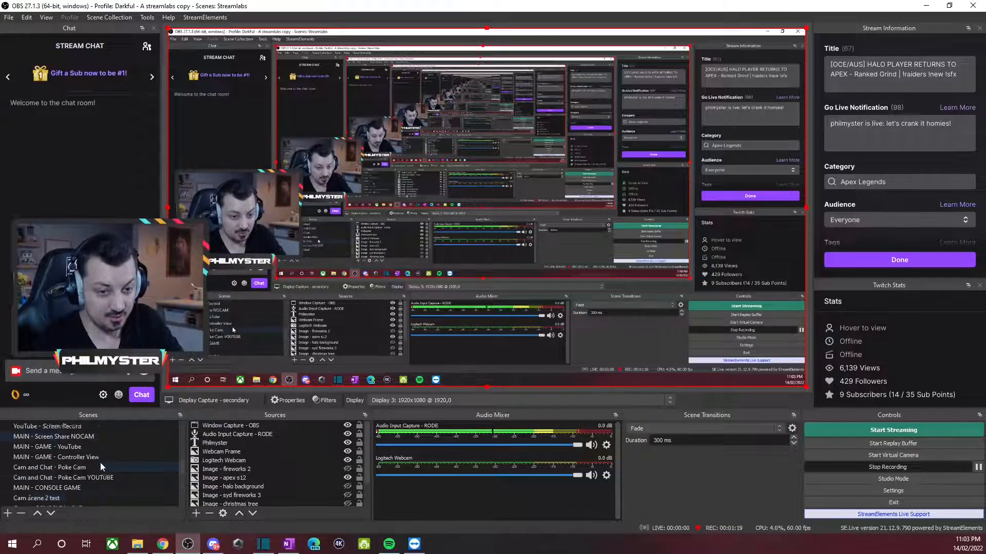
click(45, 456)
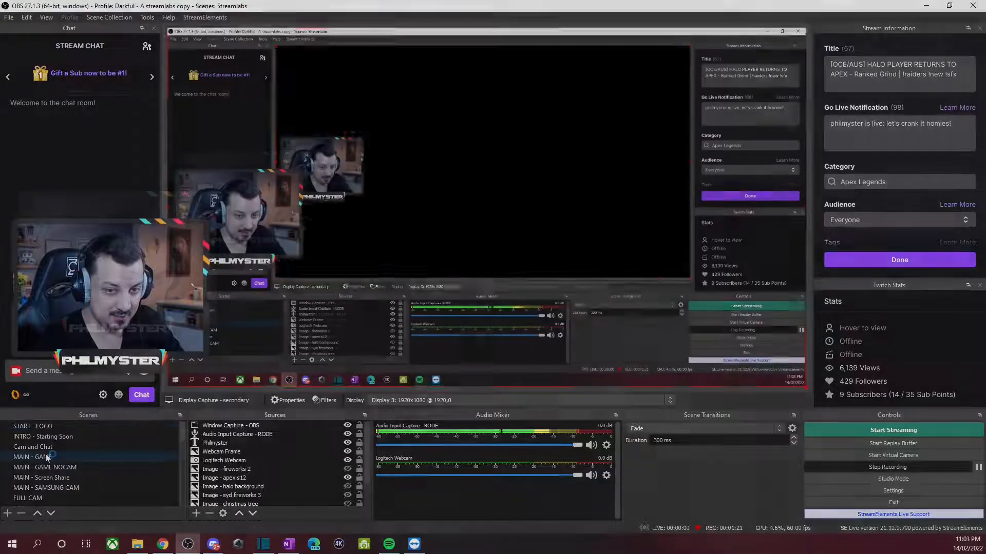
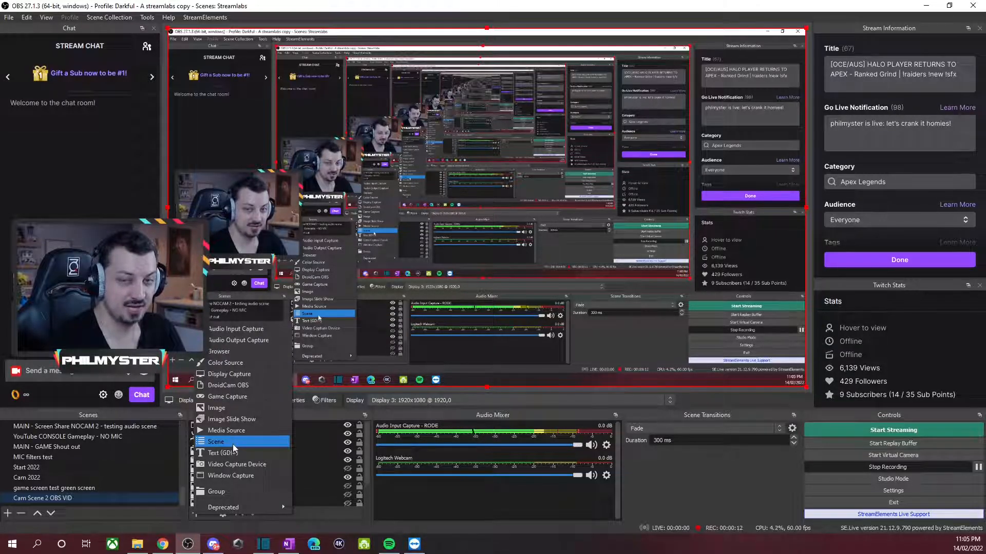
Step: Examine the existing scenes offered for a nested Scene source and dismiss the dialog without adding one
click(233, 445)
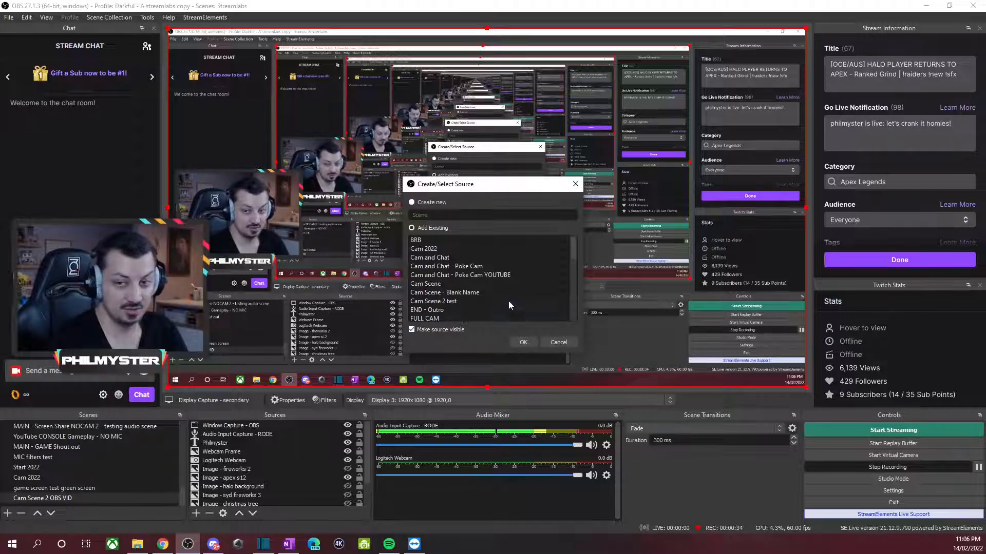
click(558, 342)
Step: Add a new Video Capture Device source named "logitech test" to the current scene
click(249, 460)
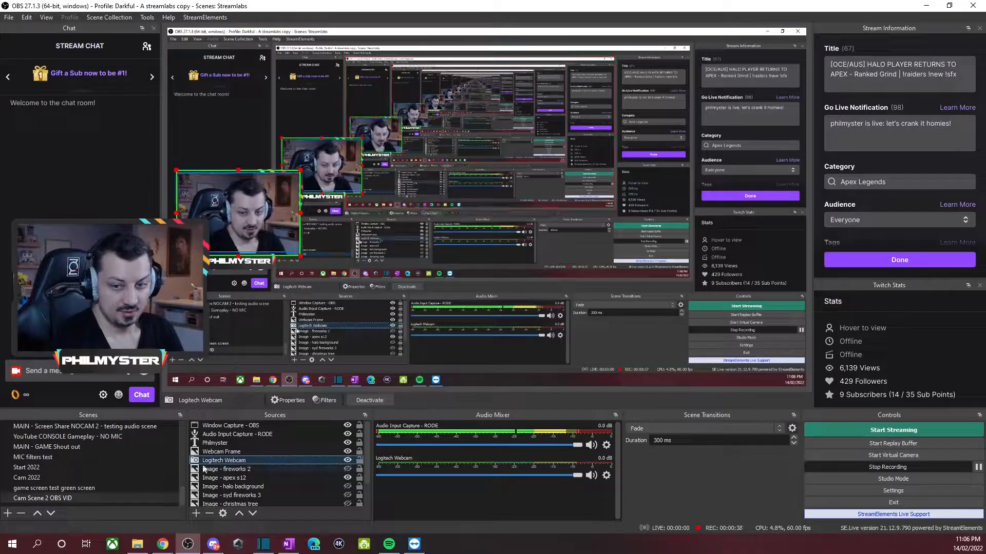
click(195, 514)
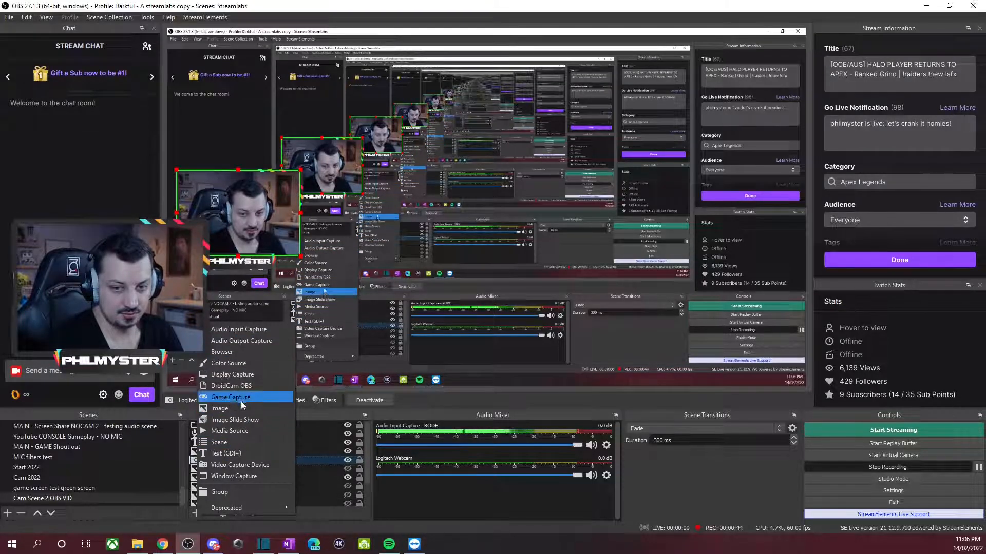
click(241, 465)
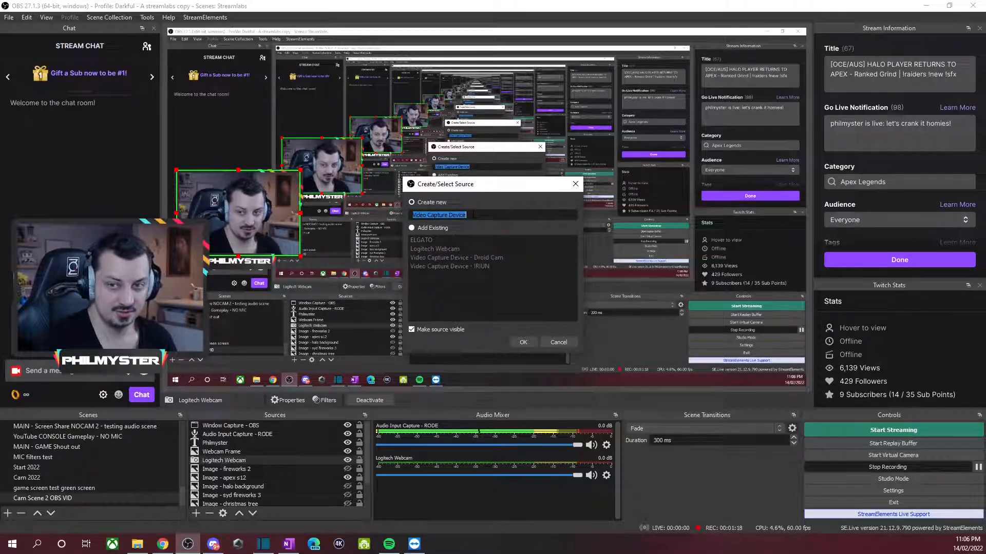
text(log)
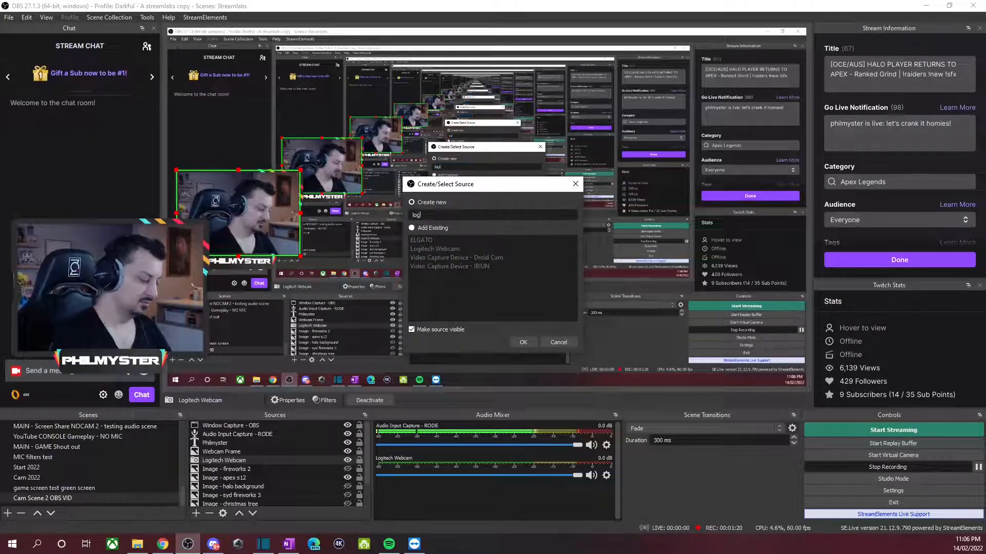
text(itech test)
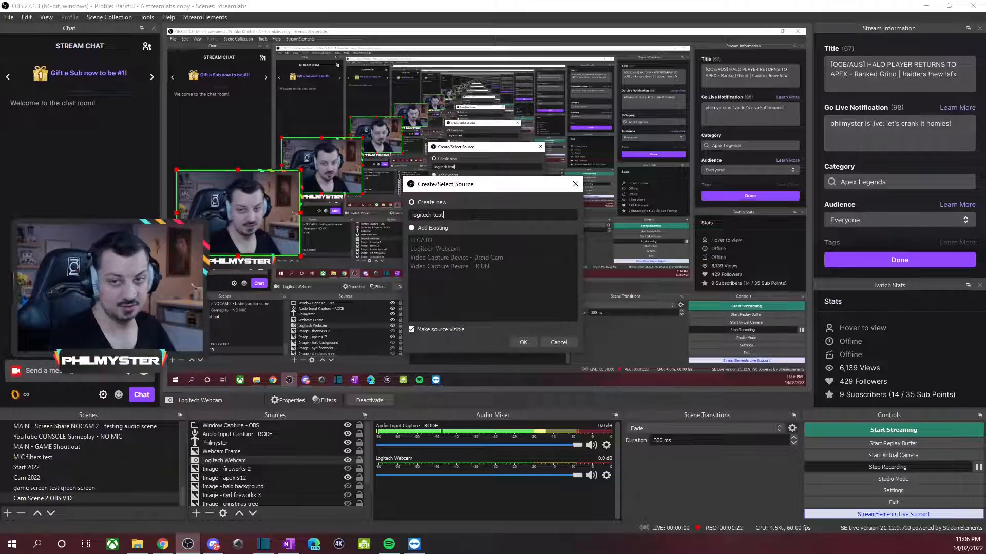
click(523, 340)
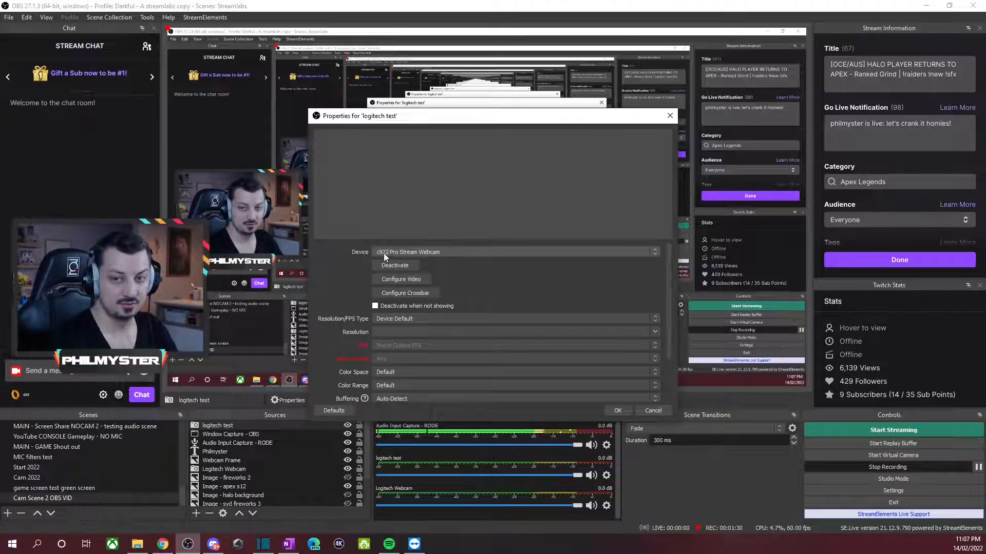
Step: Examine the device choices for the "logitech test" source and dismiss its properties without changes
click(425, 254)
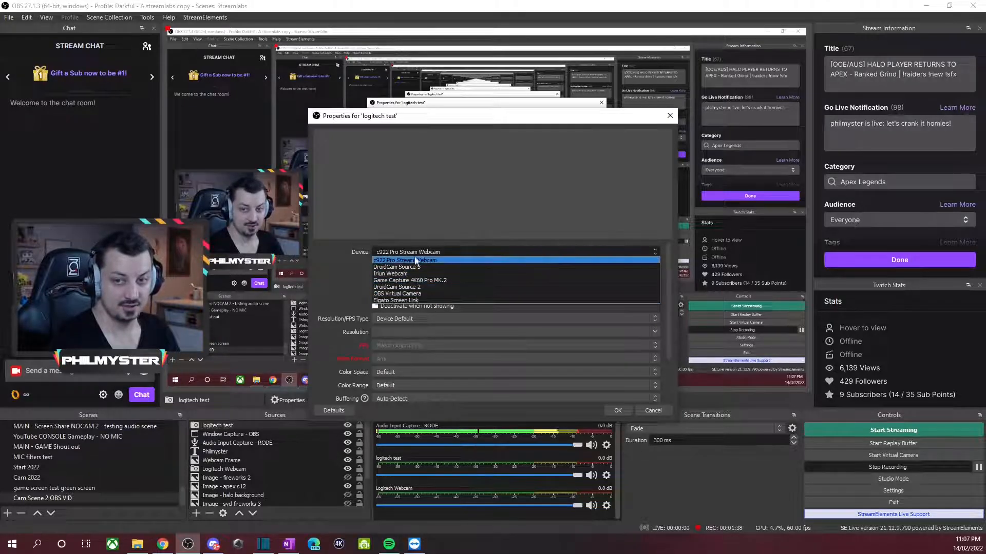
click(356, 282)
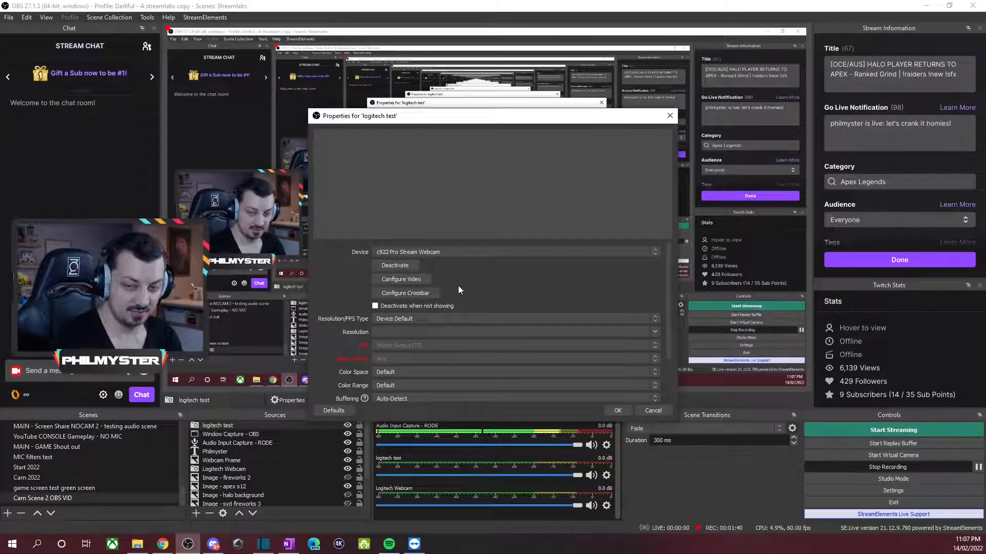
click(649, 408)
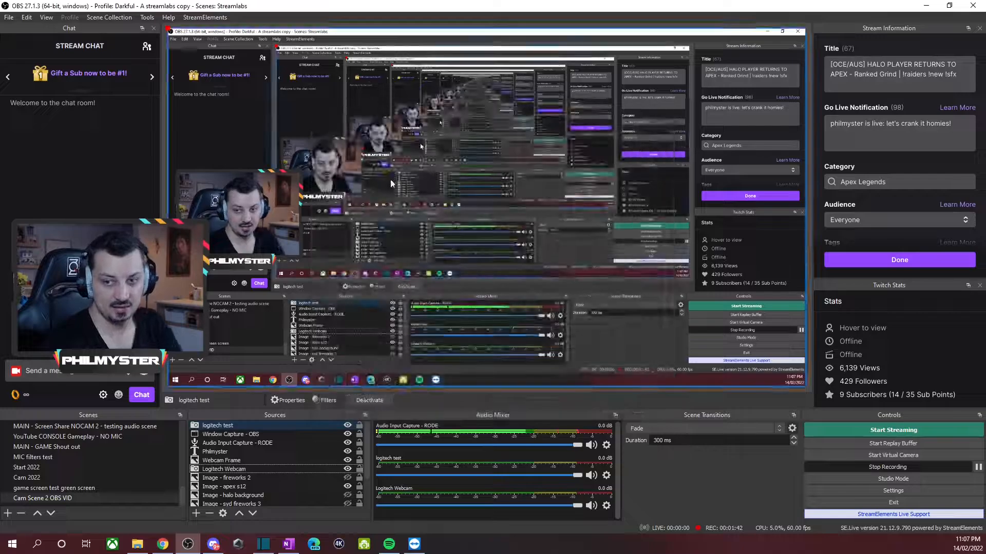
Step: Open the video configuration of the existing Logitech Webcam source and place its dialog over the source properties
double_click(232, 469)
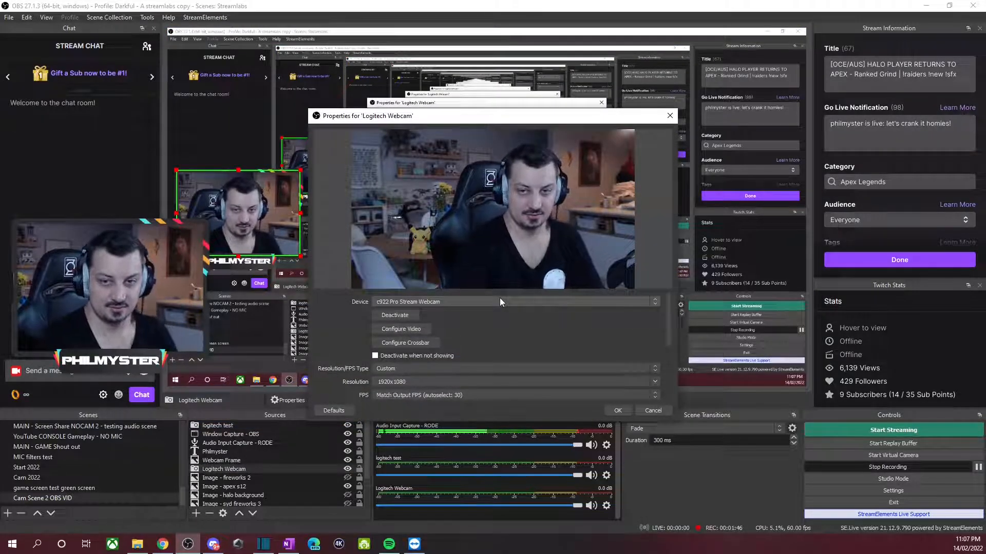
drag(415, 116, 431, 75)
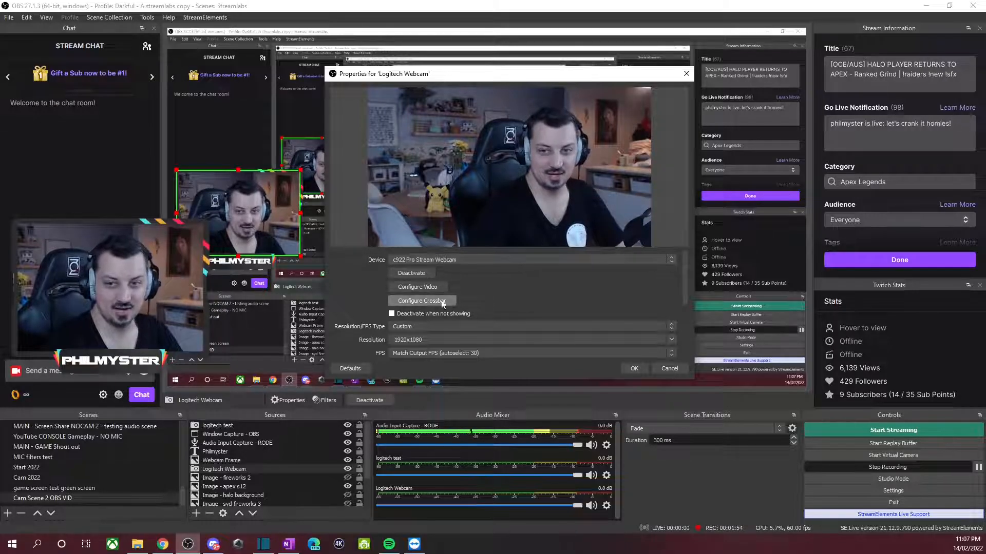
click(430, 289)
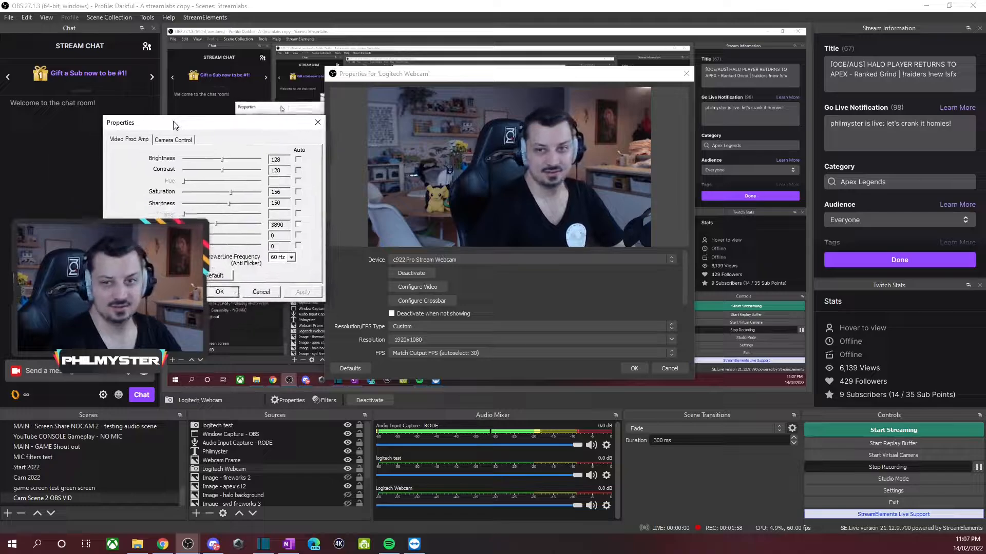
drag(173, 122, 389, 146)
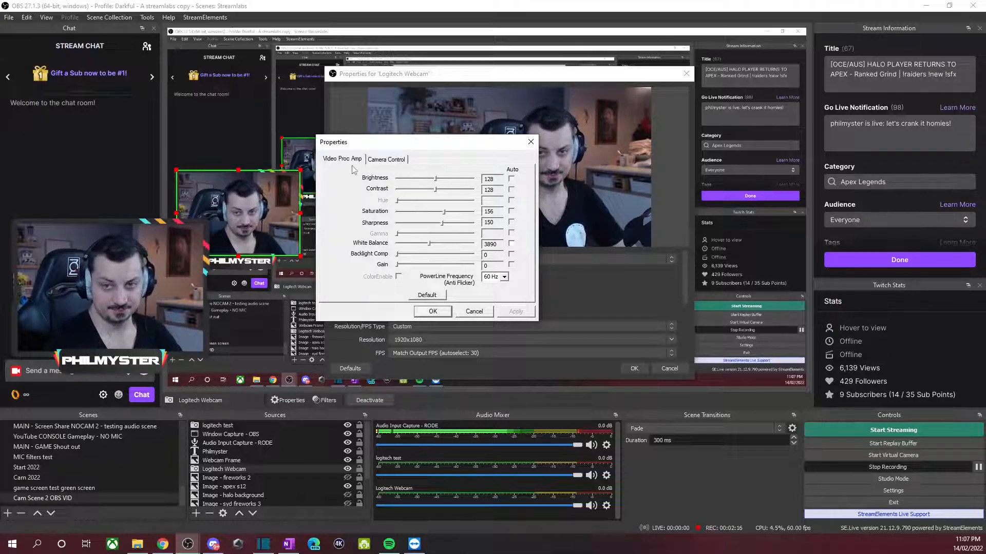
Step: Turn off Low Light Compensation in the Logitech Webcam's camera control settings and accept the change
click(380, 160)
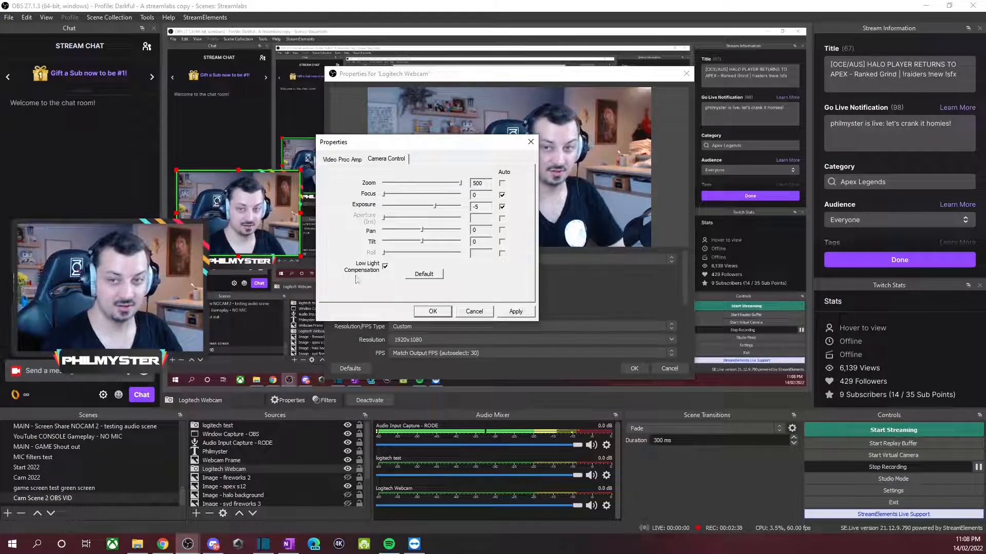
click(385, 266)
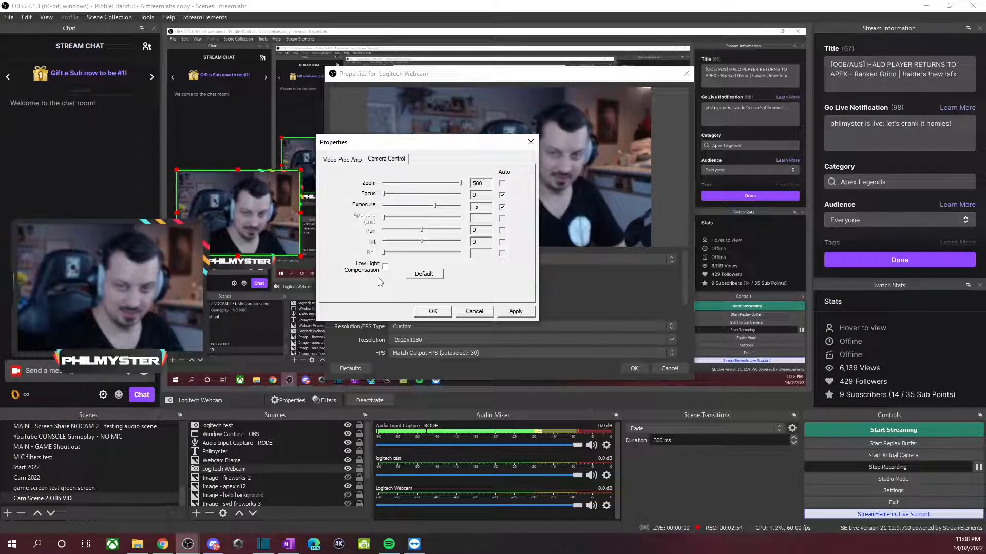
click(433, 312)
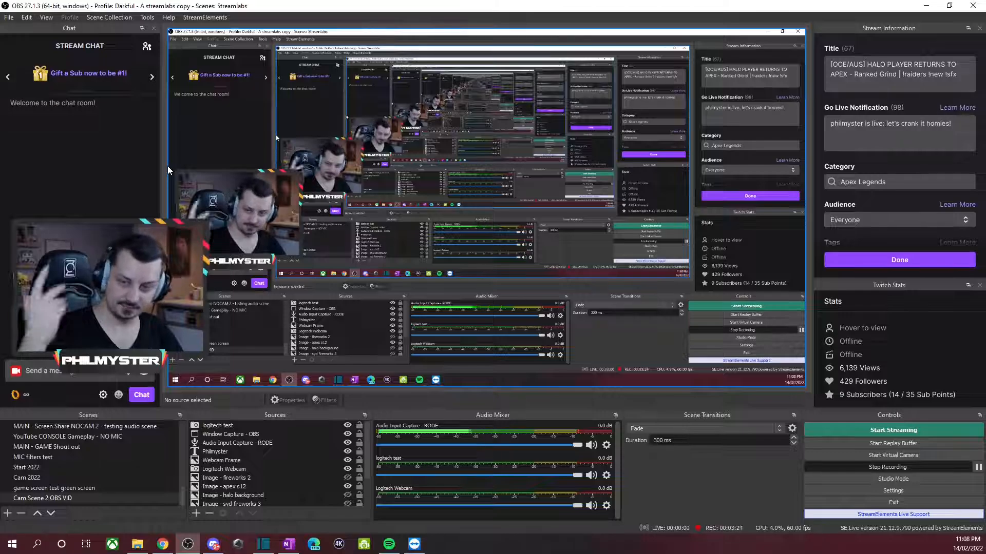
Step: Examine the microphone choices for the "Audio Input Capture - RODE" source and dismiss its properties without changes
click(196, 513)
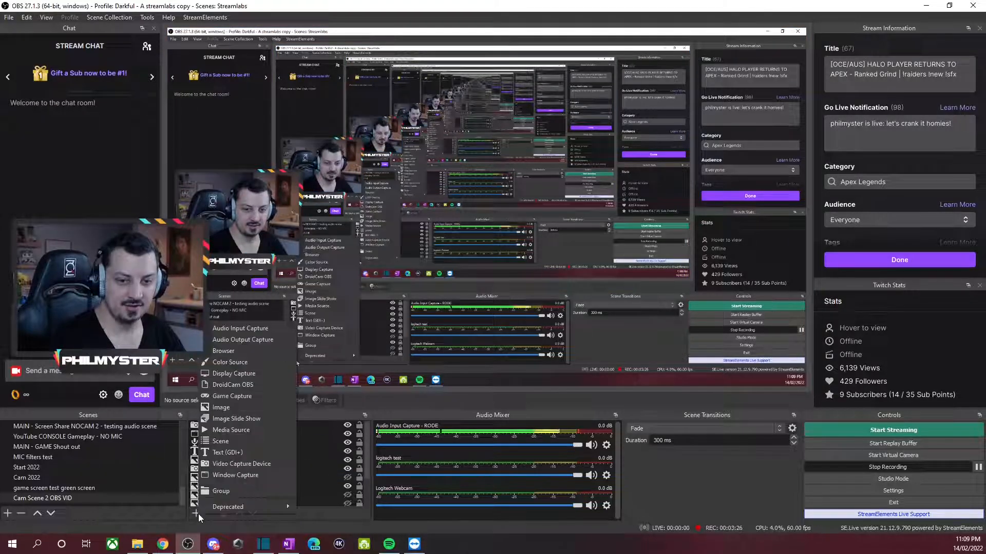
click(226, 331)
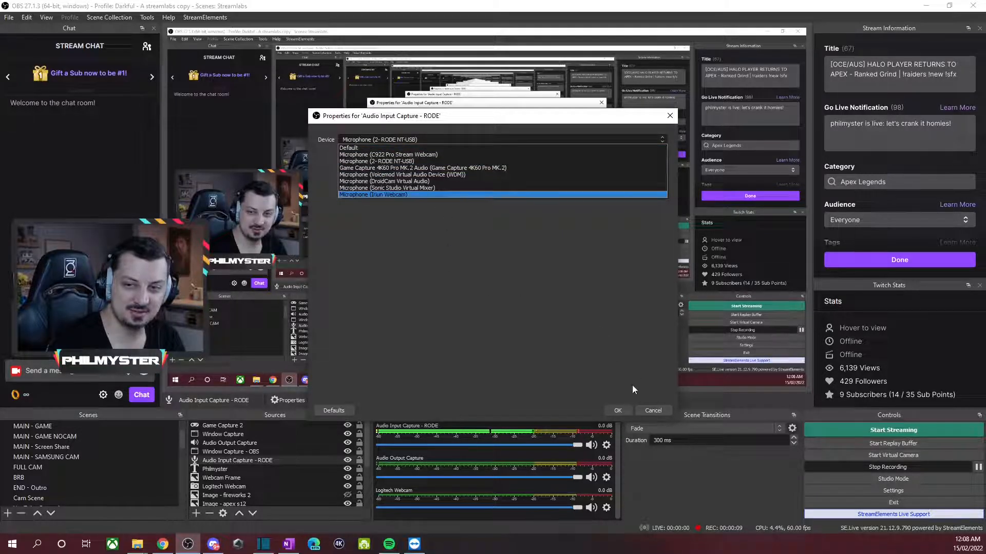
click(653, 411)
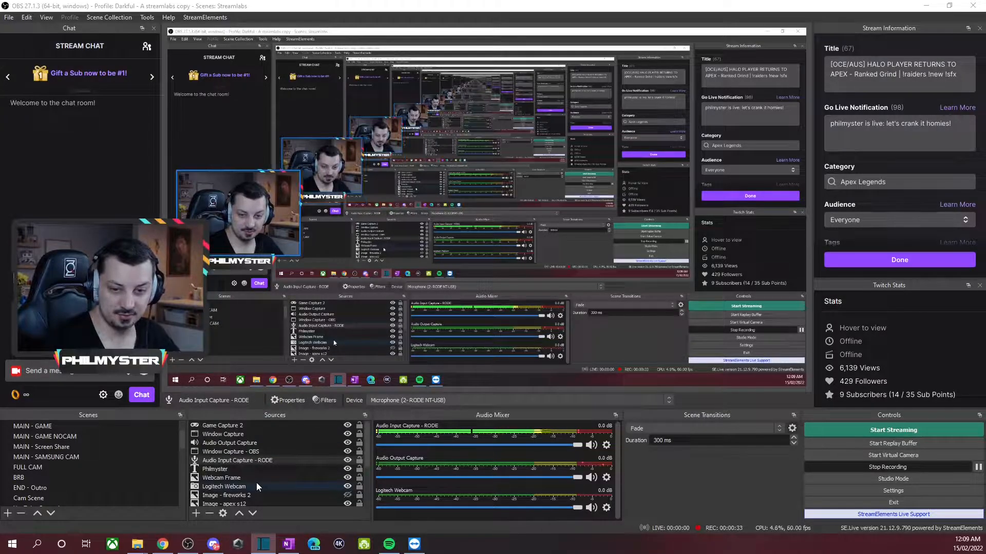
Step: Examine the output device choices for the Audio Output Capture source, keeping the device set to Default
click(197, 514)
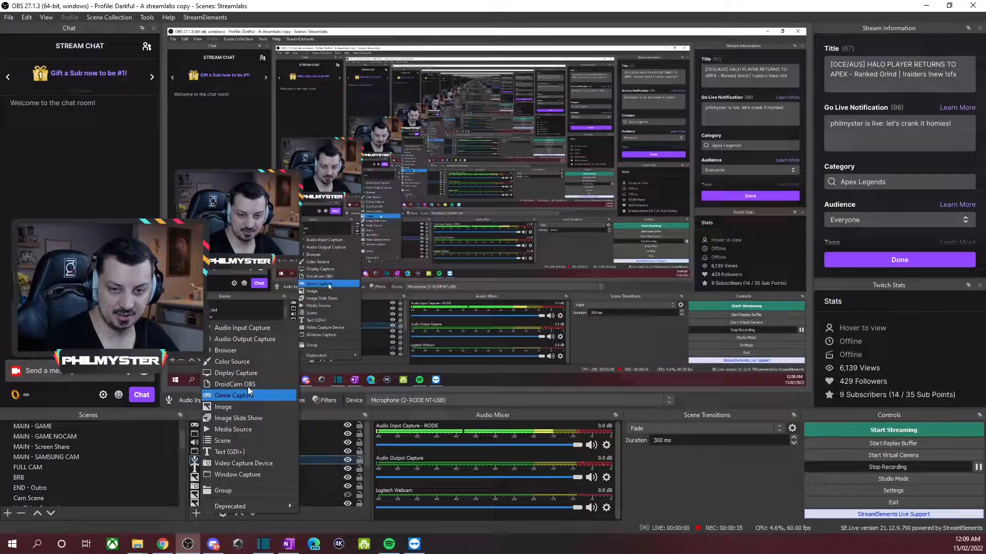
click(260, 339)
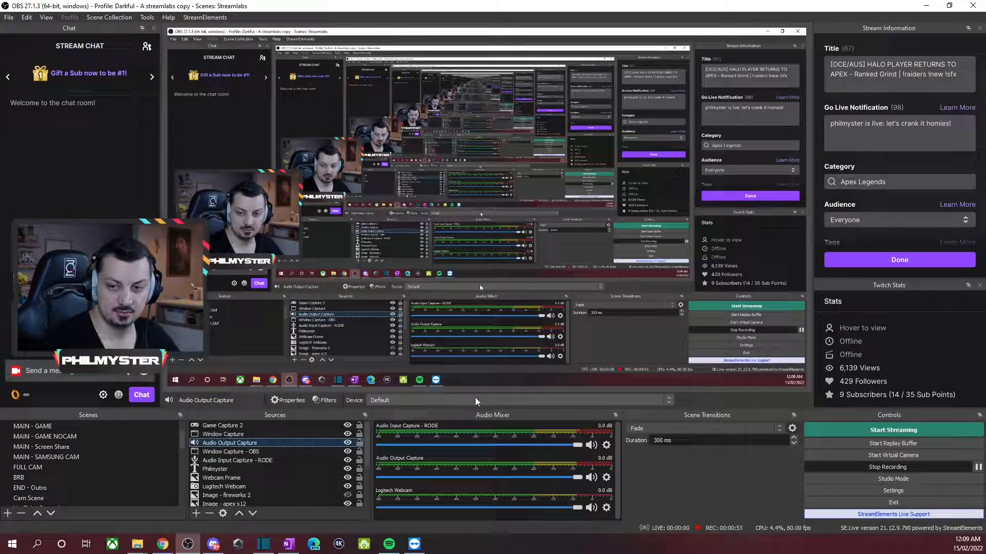
click(408, 401)
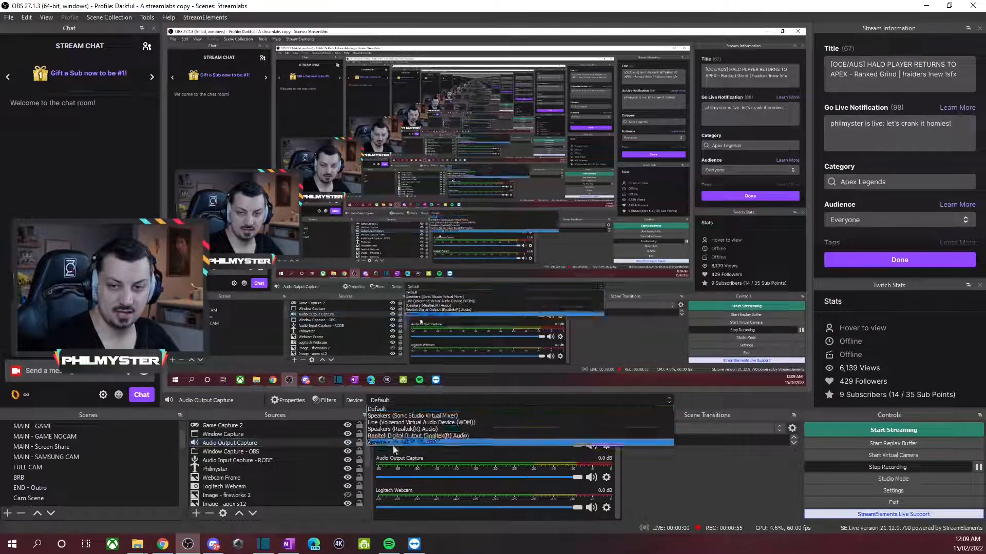
click(396, 408)
double_click(254, 443)
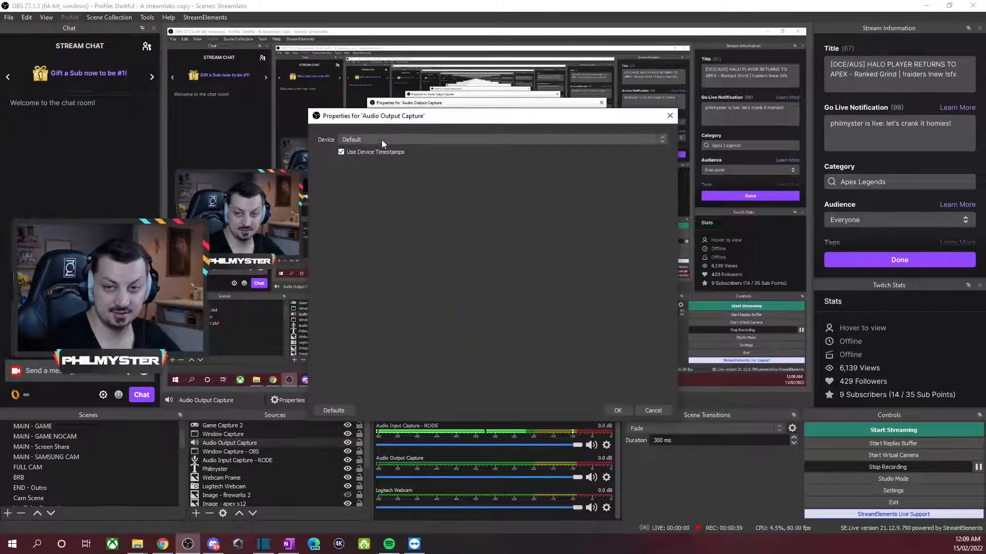
click(381, 139)
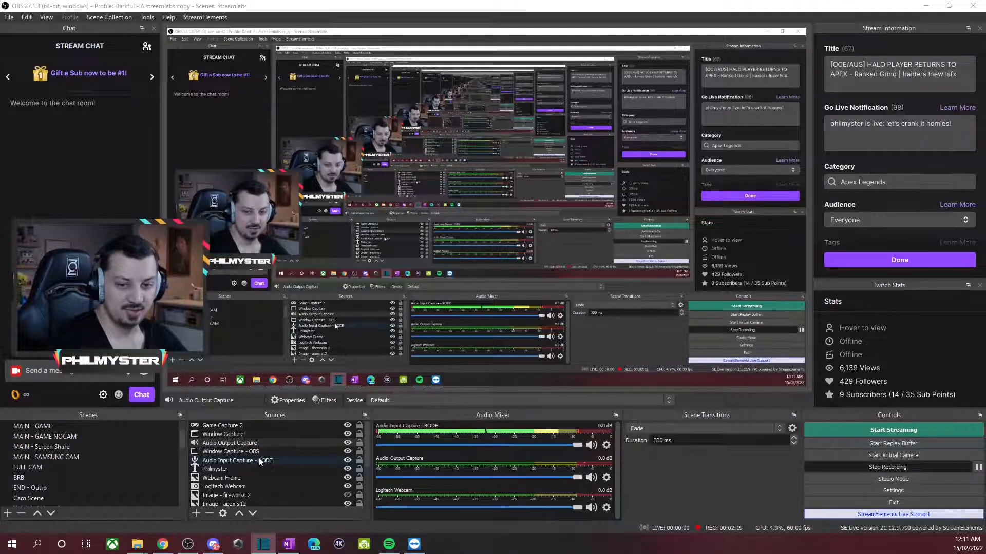
Step: Add the existing "Game Capture" source to the current scene with the source visible
scroll(247, 462, down, 3)
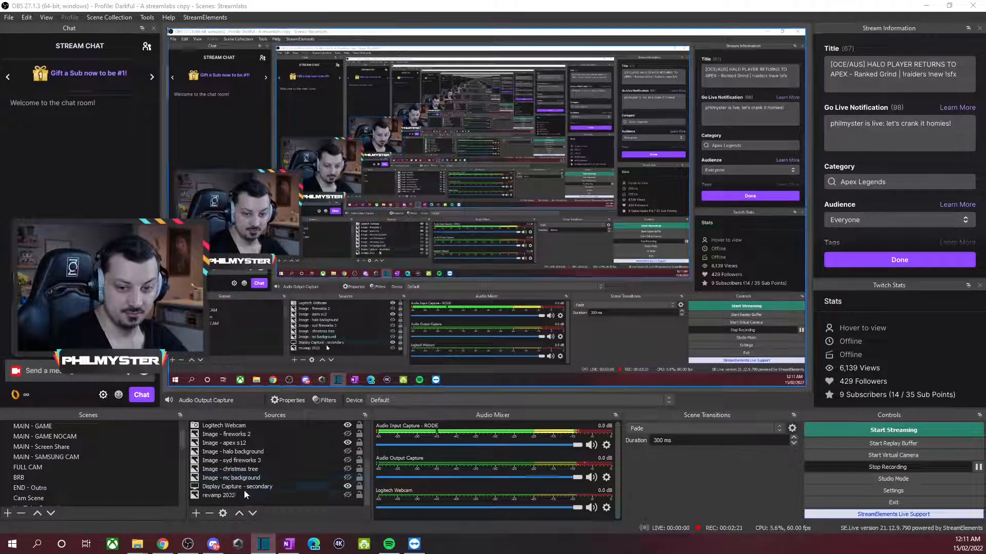
click(223, 487)
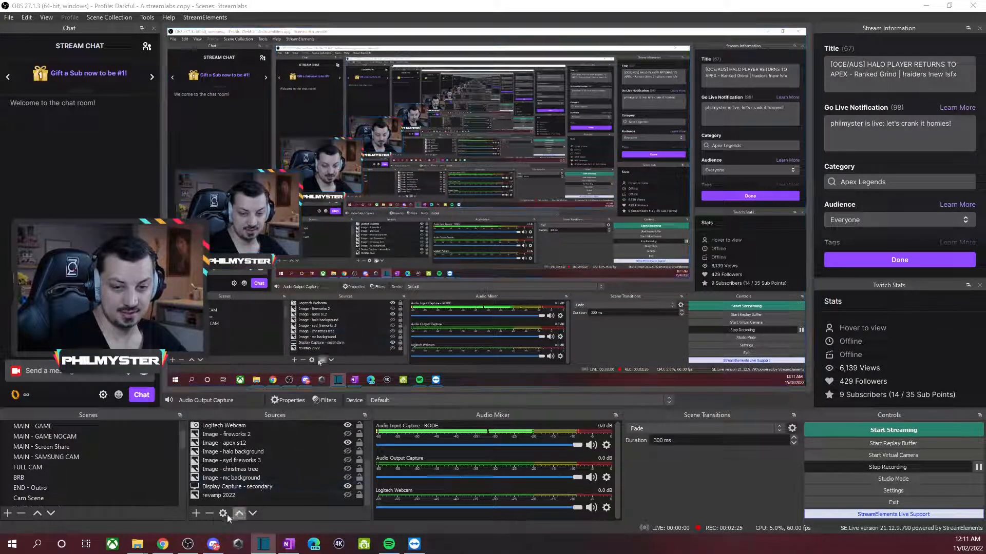
click(196, 513)
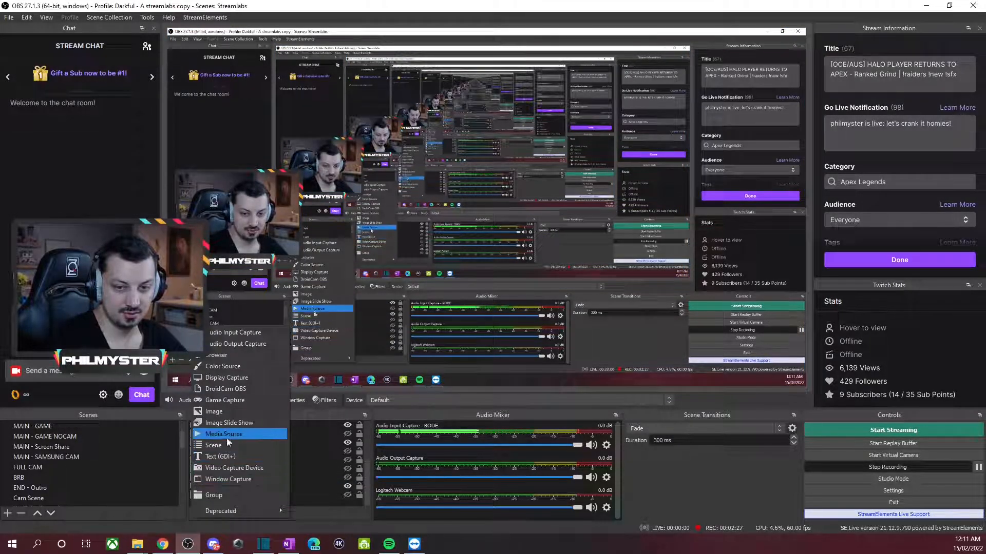
click(231, 402)
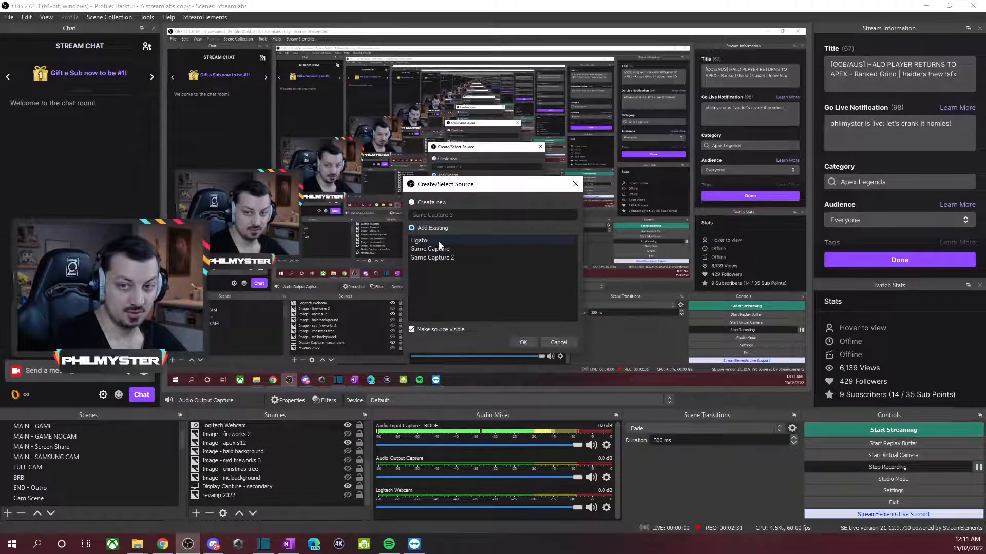
click(441, 249)
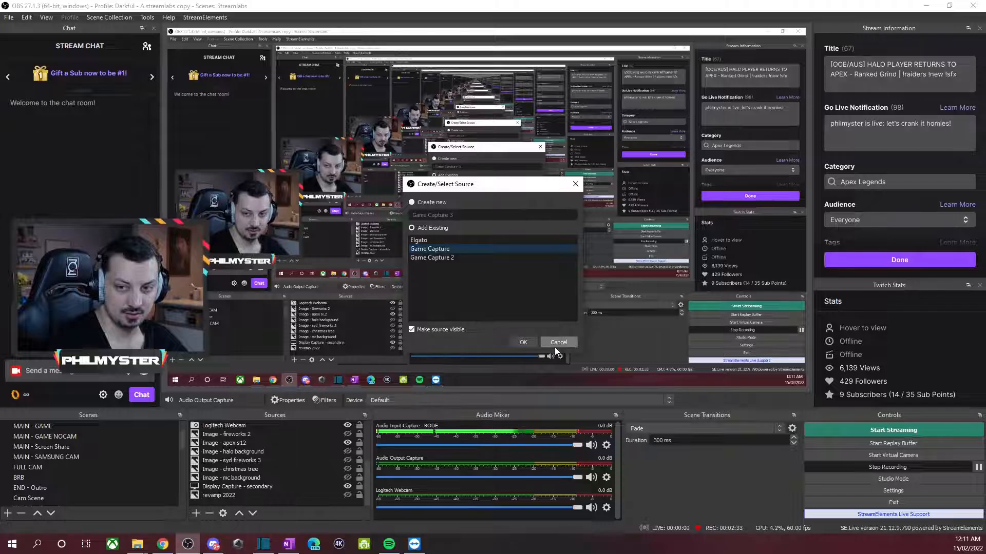
click(522, 342)
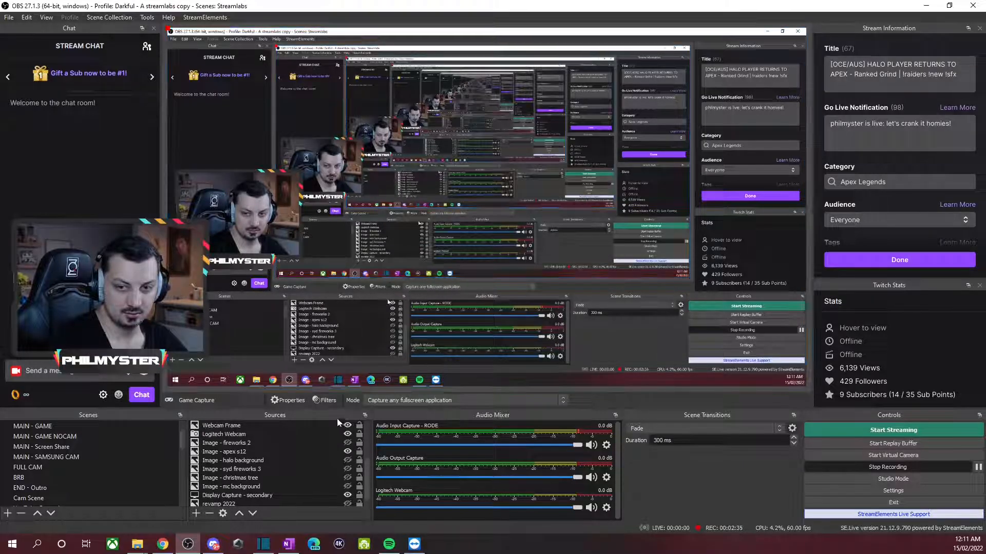
Step: Examine the capture mode and options in the Game Capture source's properties and dismiss them without changes
scroll(251, 454, up, 3)
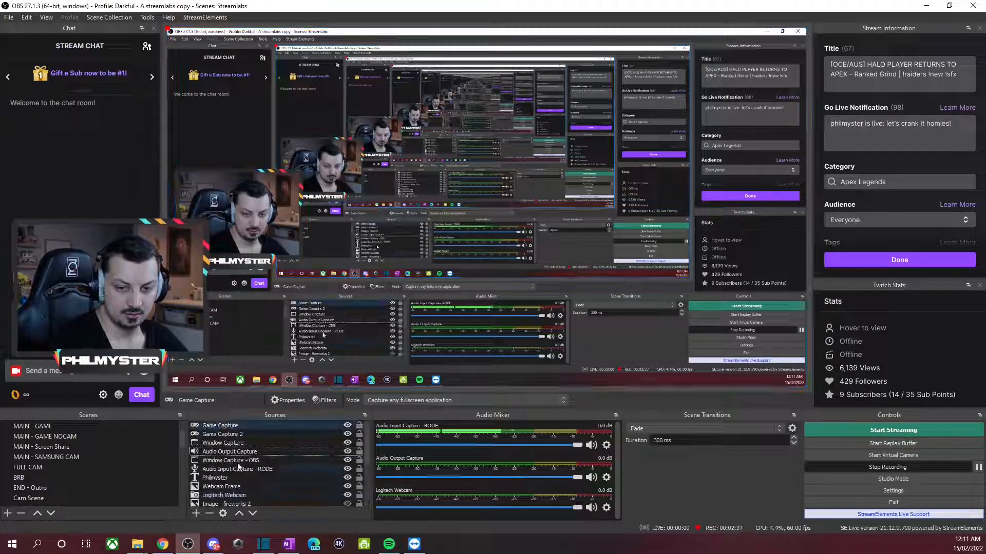
double_click(247, 426)
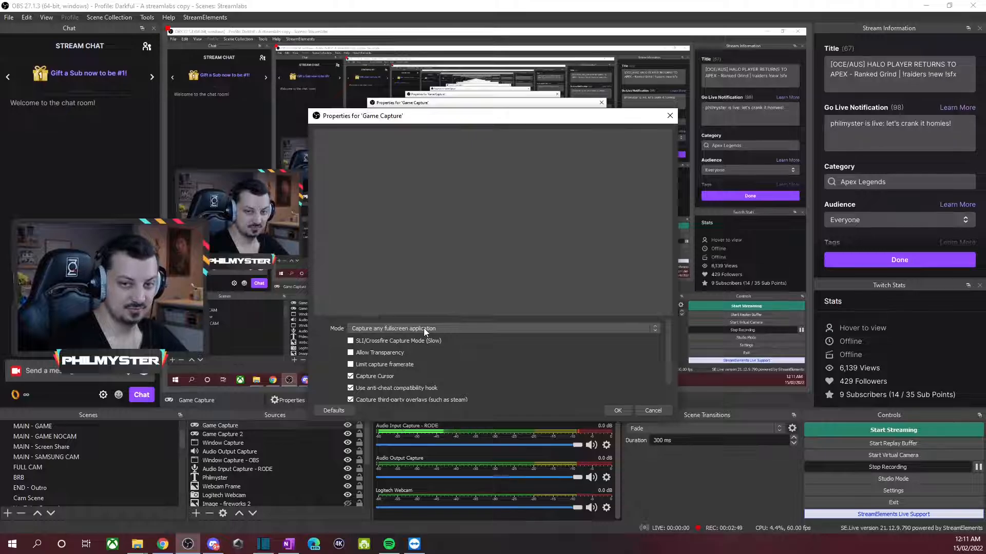
click(655, 411)
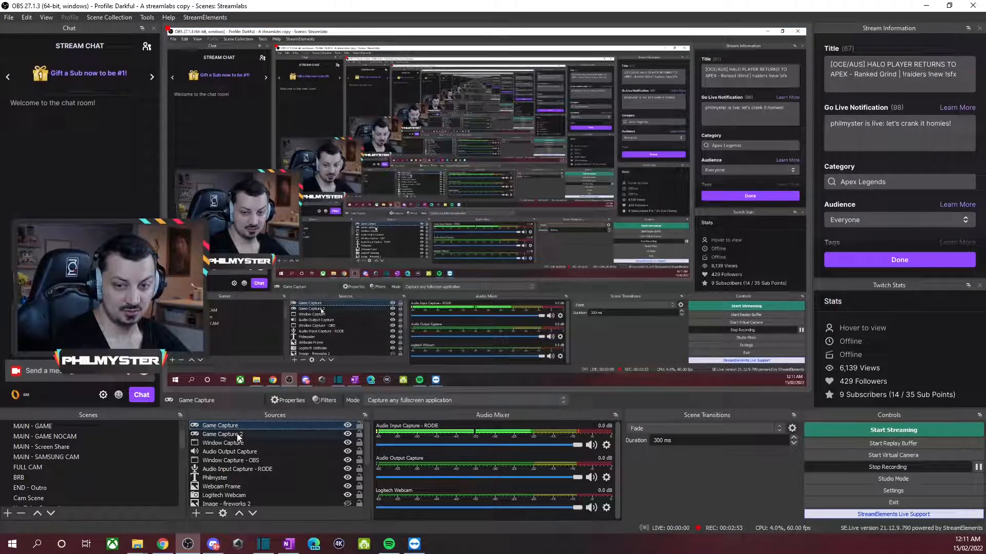
Step: Add the existing "Window Capture" source to the current scene with the source visible
scroll(260, 441, down, 3)
click(248, 487)
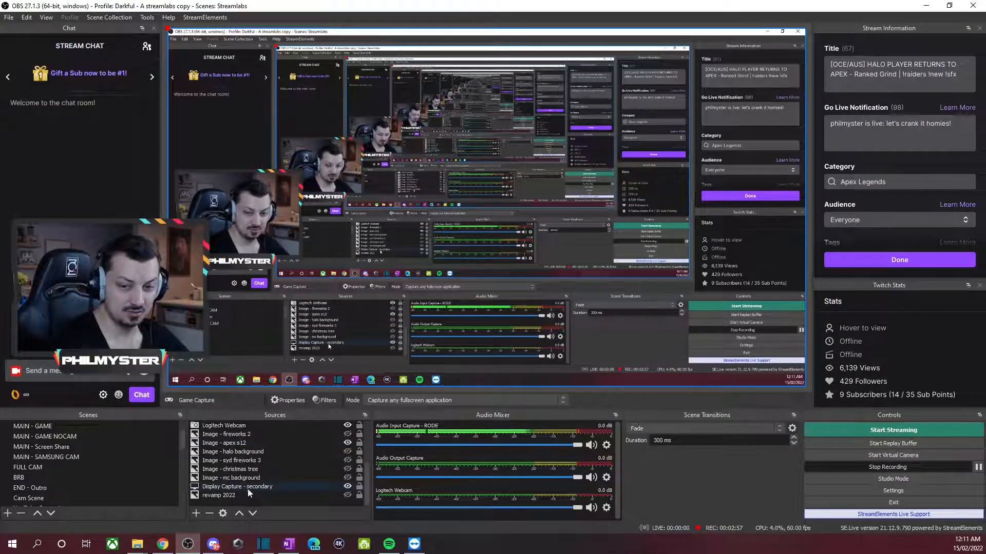
click(199, 513)
click(240, 475)
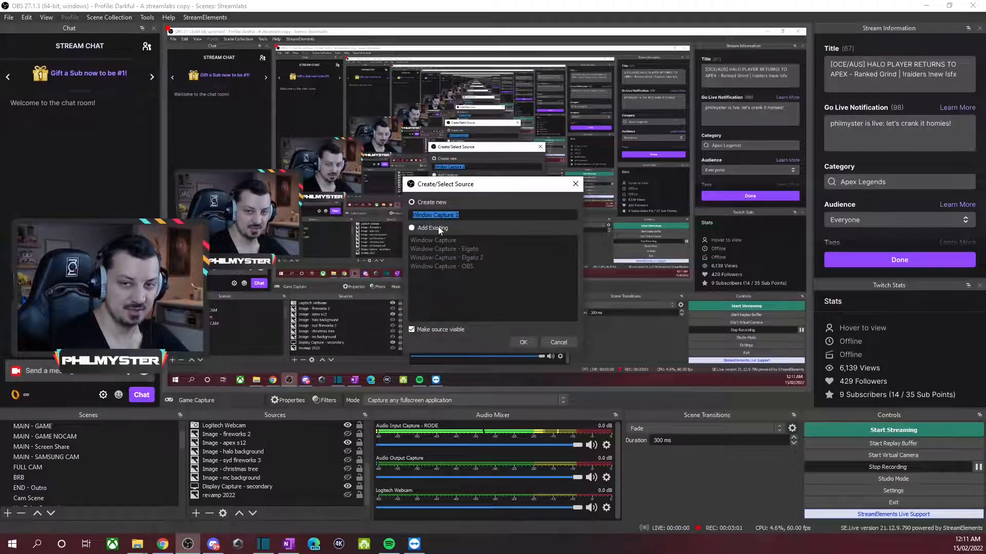
click(439, 228)
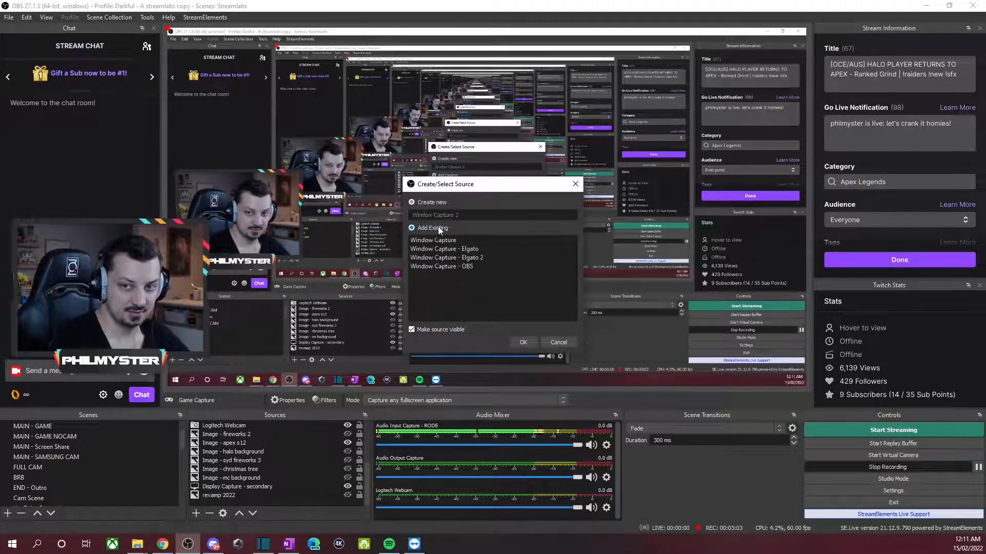
click(450, 240)
click(523, 342)
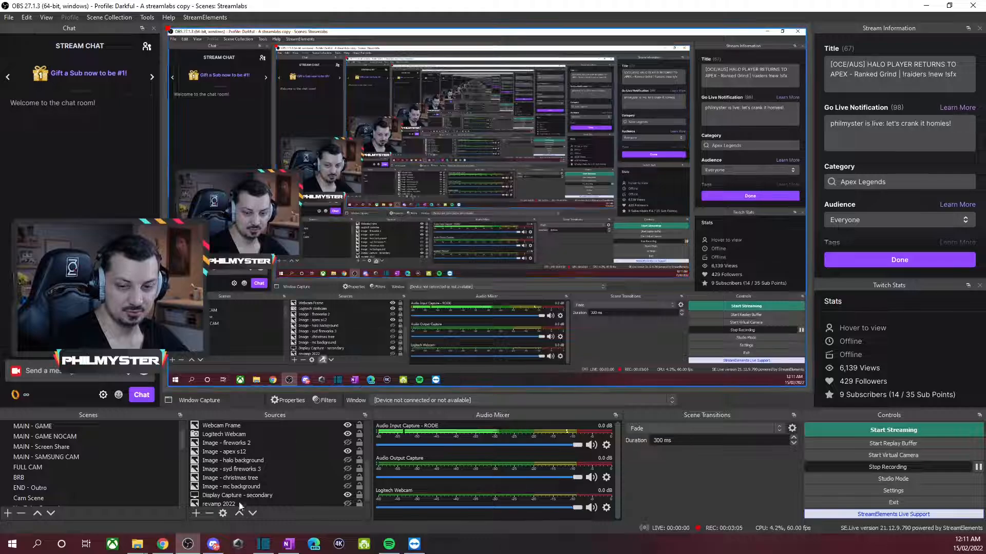
Step: Open the list of windows available to the added Window Capture source
click(455, 400)
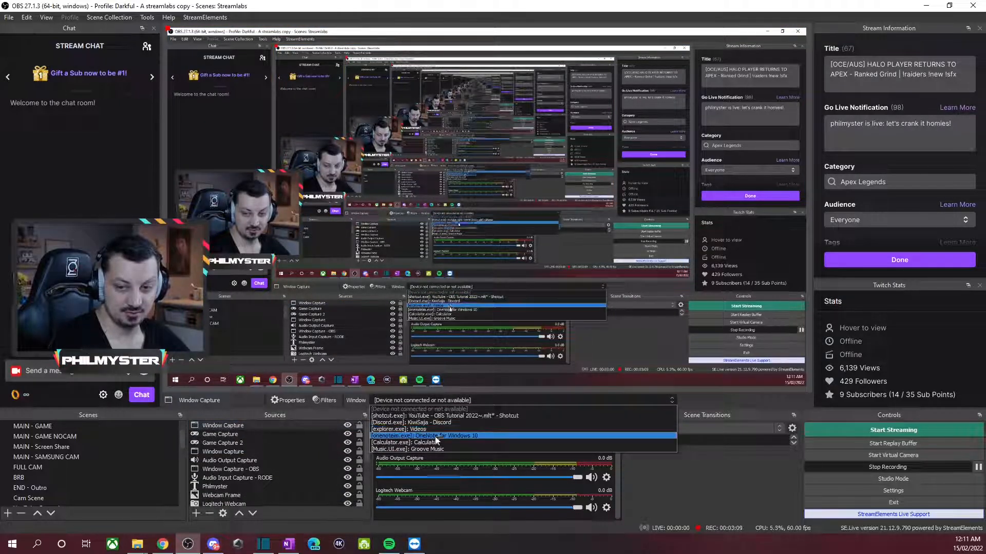